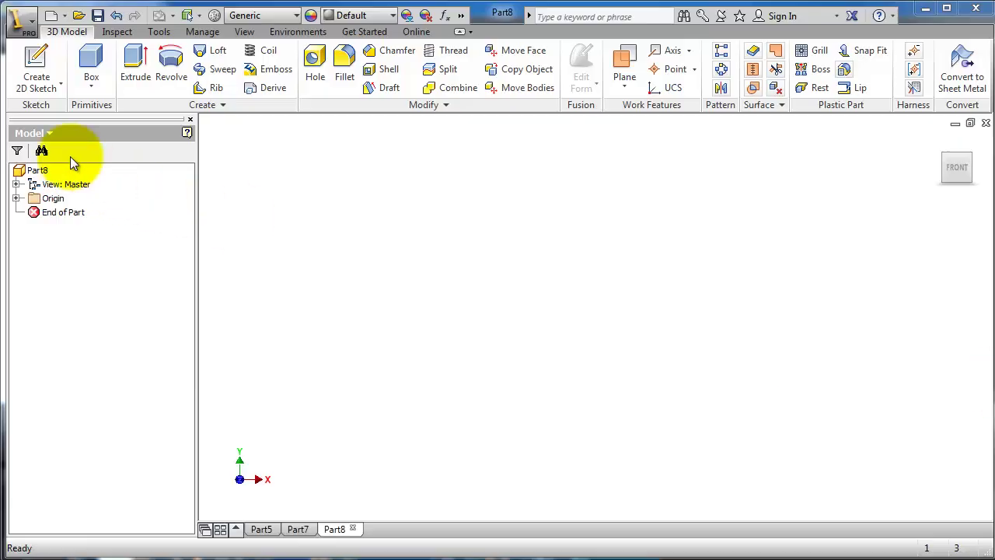
- Start a new 2D sketch on the horizontal XZ origin plane
click(15, 199)
click(72, 240)
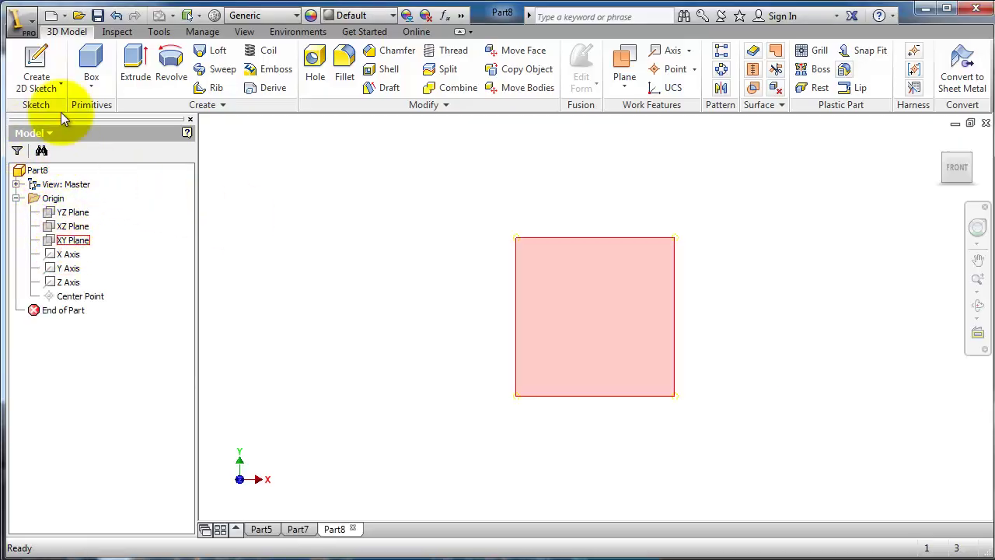
click(36, 66)
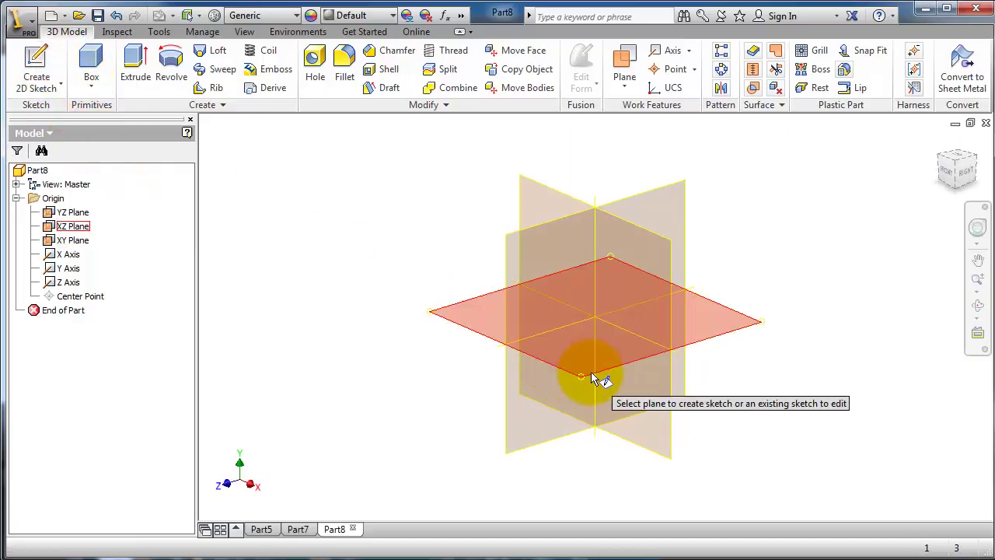
click(591, 375)
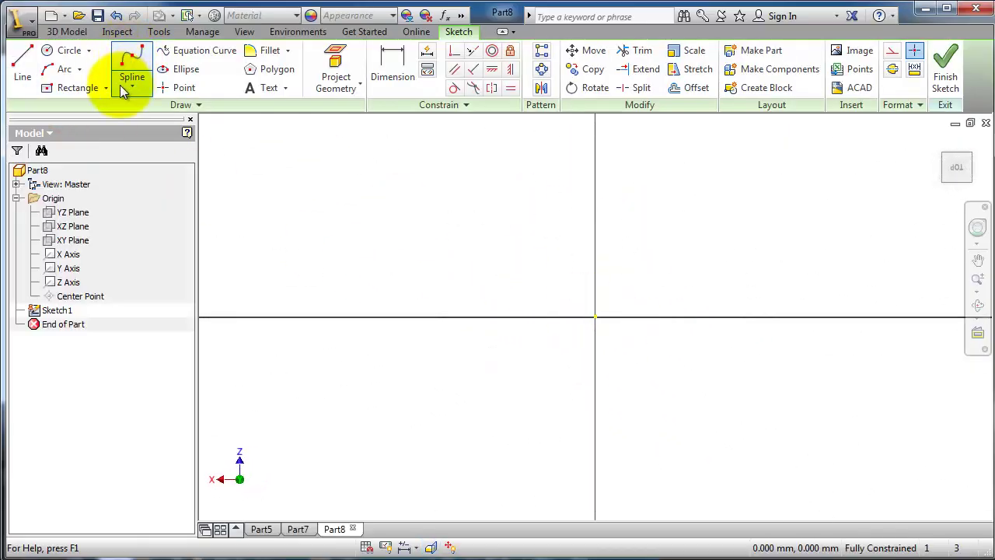
- Draw a center-point rectangle centred on the origin
click(105, 87)
click(77, 148)
click(594, 317)
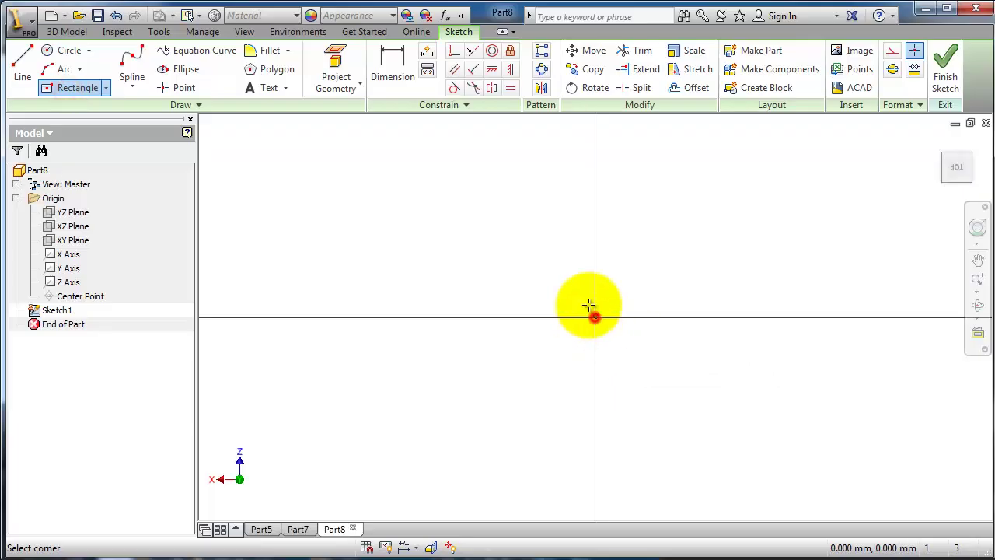
click(347, 177)
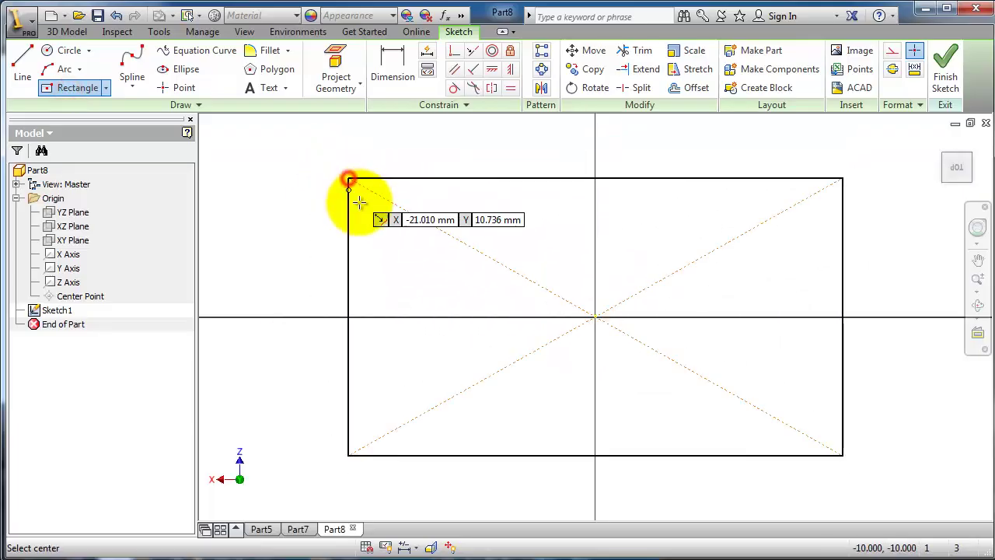
- Extrude the rectangle 2.250 mm into a thin base plate and select its top face
click(66, 31)
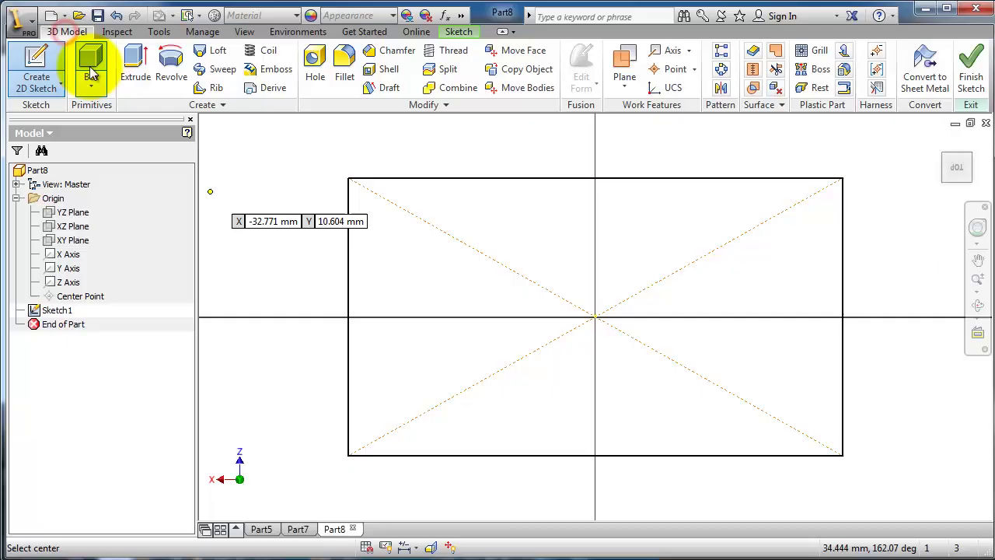
click(129, 62)
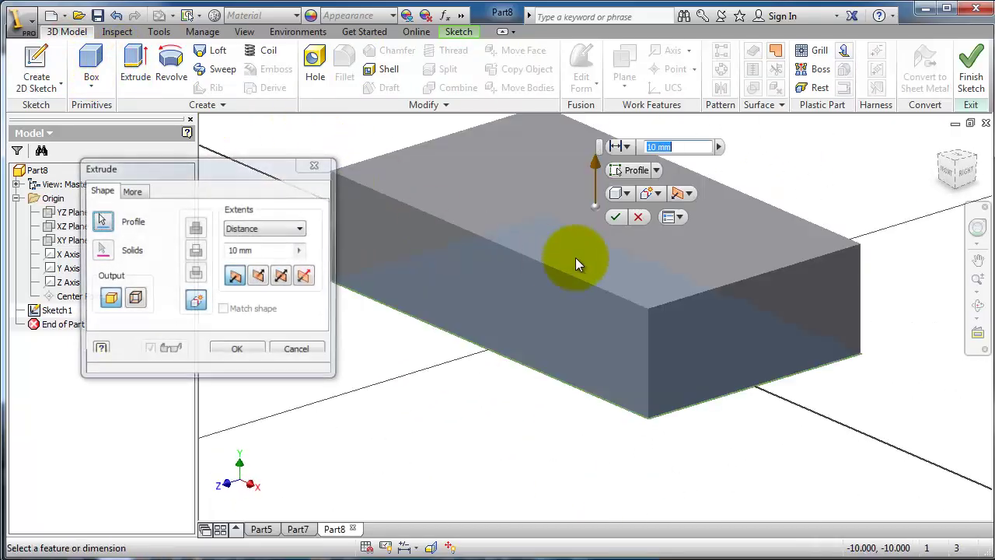
drag(591, 177, 588, 248)
click(241, 350)
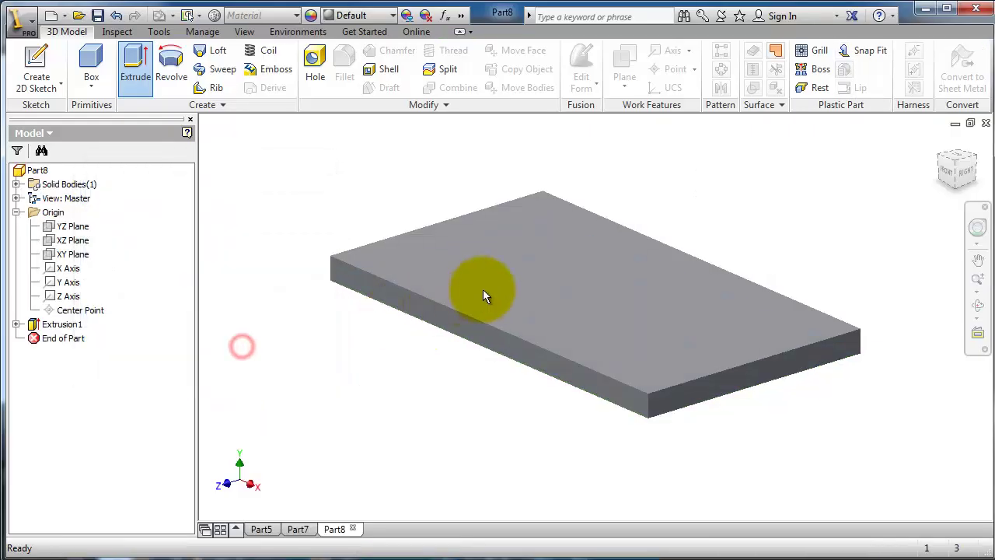
click(493, 285)
- Sketch on the plate's top face an outline offset just inside its edge
click(559, 280)
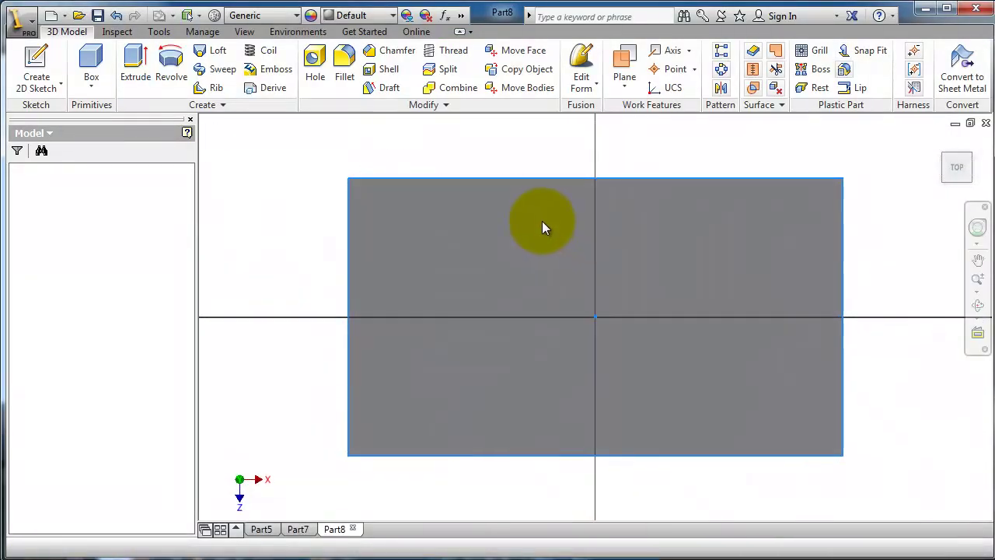
click(680, 179)
click(684, 188)
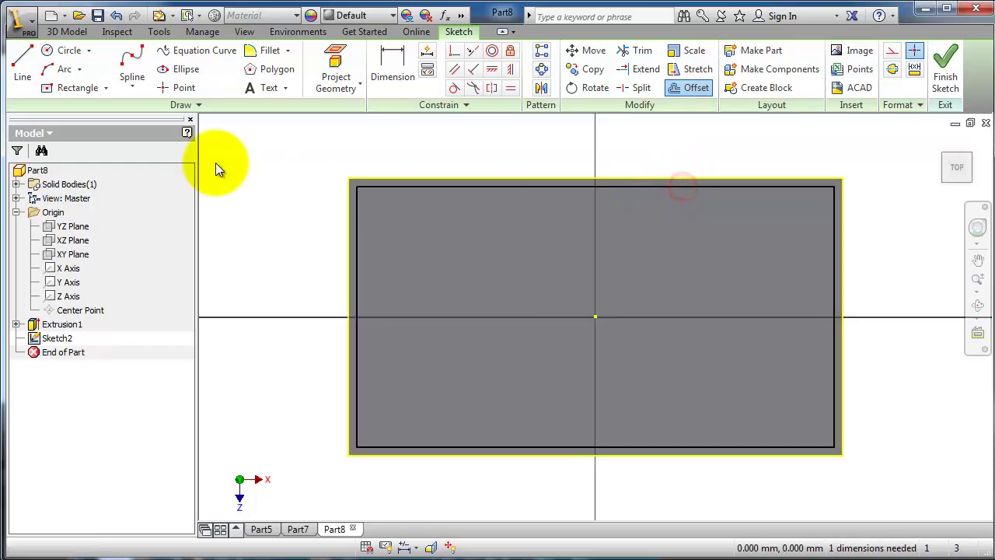
- Extrude the thin band between the outlines 8 mm high as walls
click(62, 31)
click(135, 66)
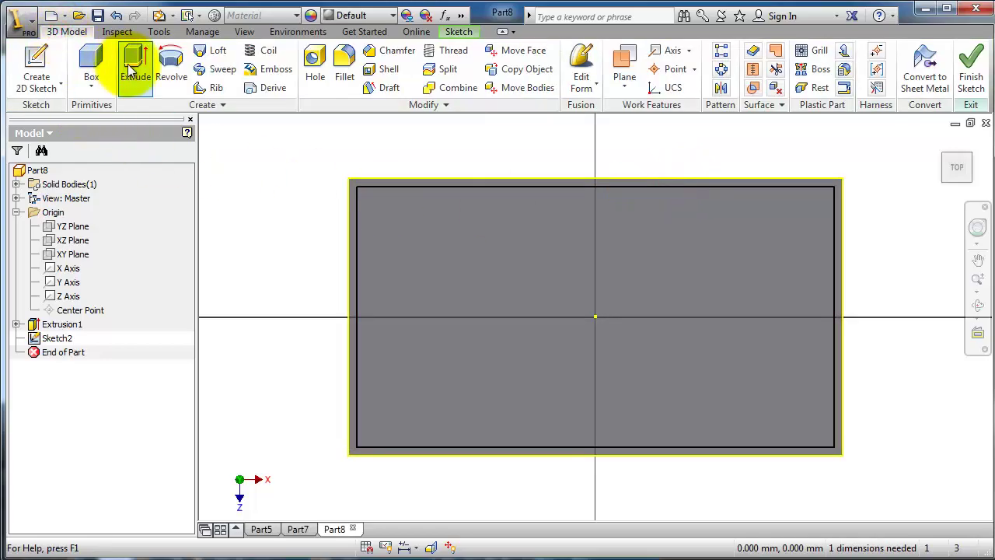
scroll(583, 366, up, 5)
click(576, 373)
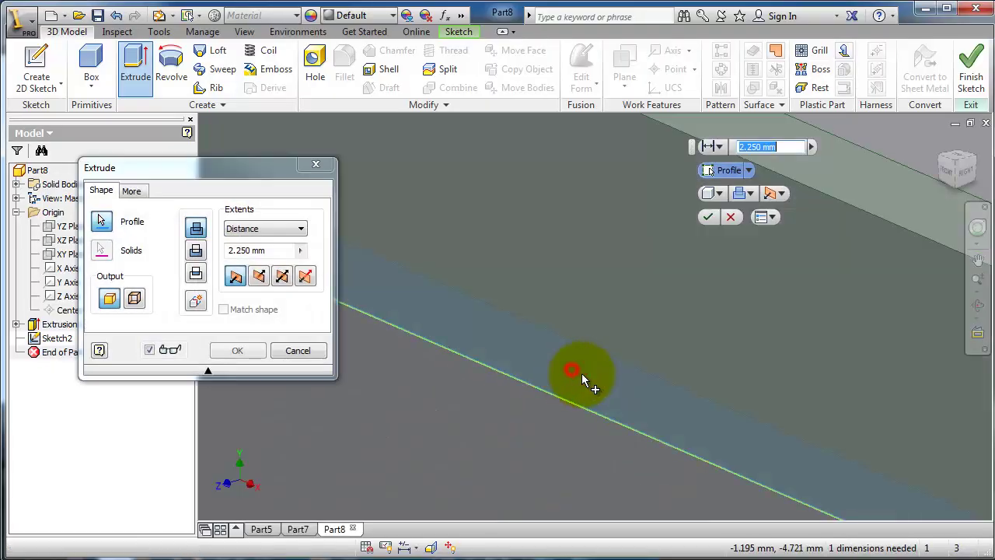
scroll(560, 413, down, 3)
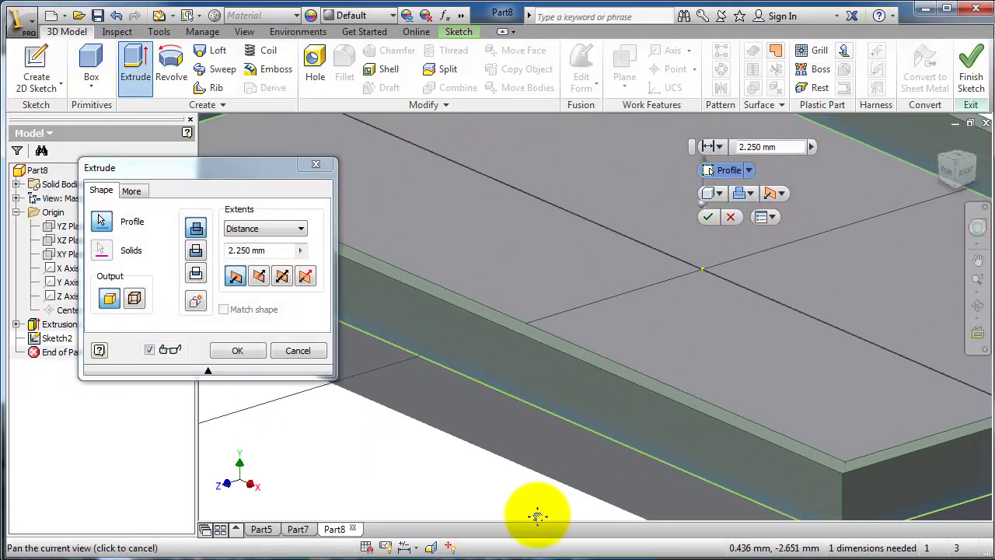
scroll(666, 407, down, 3)
drag(676, 278, 675, 234)
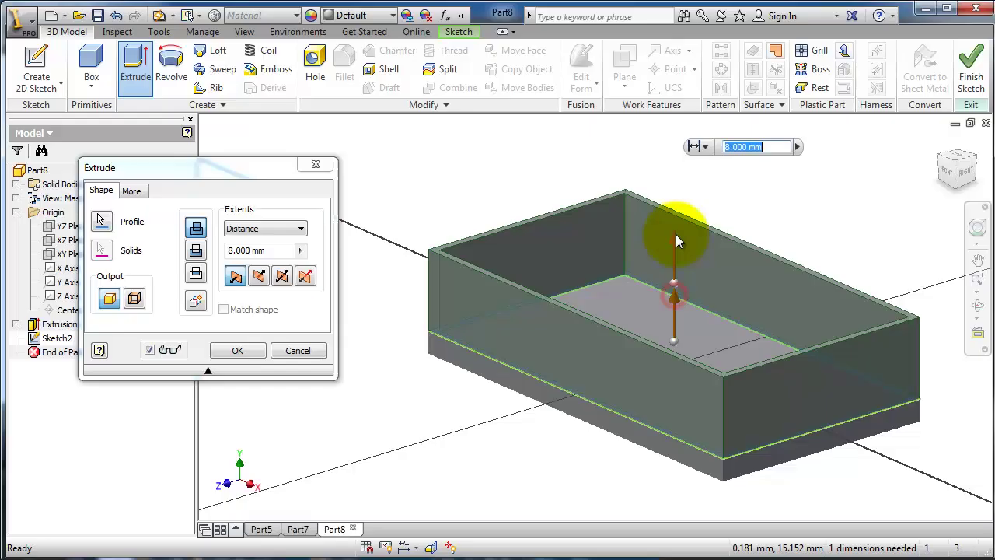
click(246, 352)
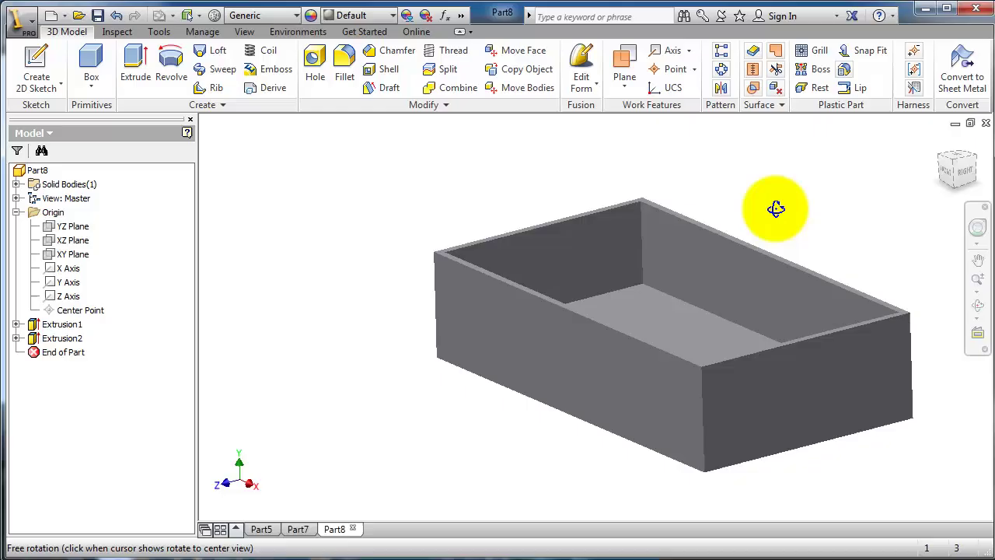
mouse_move(778, 207)
shift+middle_down()
mouse_move(731, 222)
mouse_move(816, 213)
mouse_move(804, 240)
mouse_move(827, 235)
mouse_move(773, 224)
mouse_move(835, 215)
mouse_move(804, 215)
mouse_move(836, 238)
mouse_move(826, 229)
shift+middle_up()
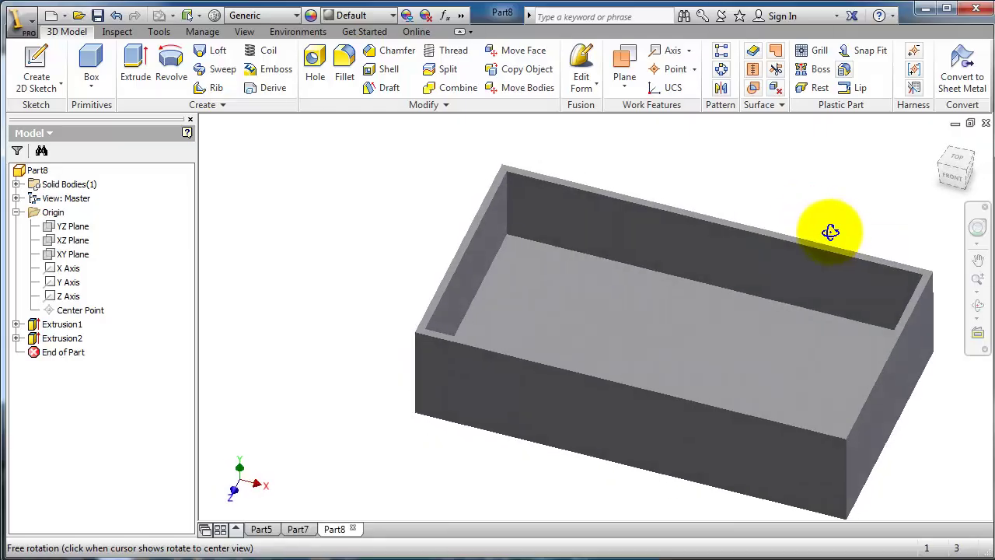
scroll(890, 358, up, 4)
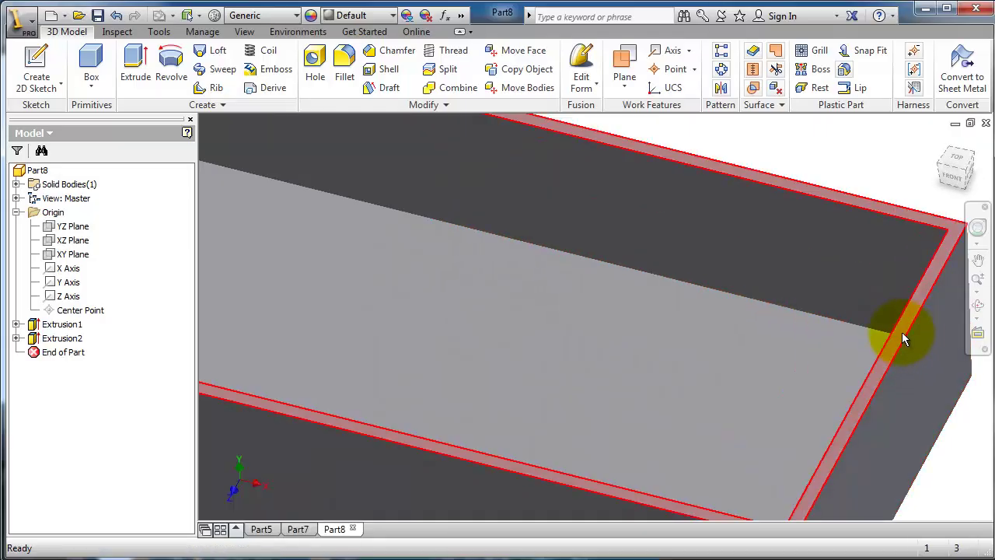
- On a new rim-face sketch, draw one vertical line along the box's centre axis
click(923, 300)
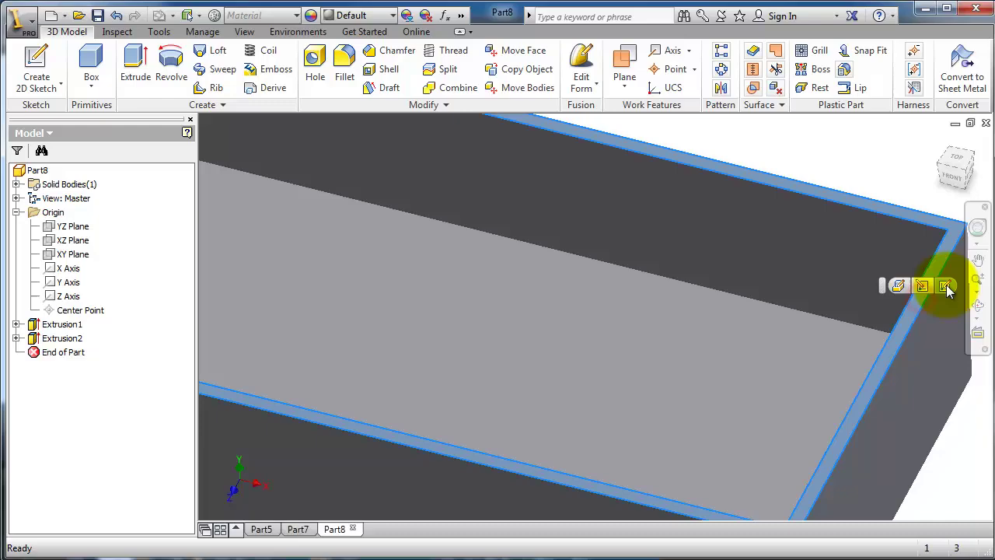
click(944, 286)
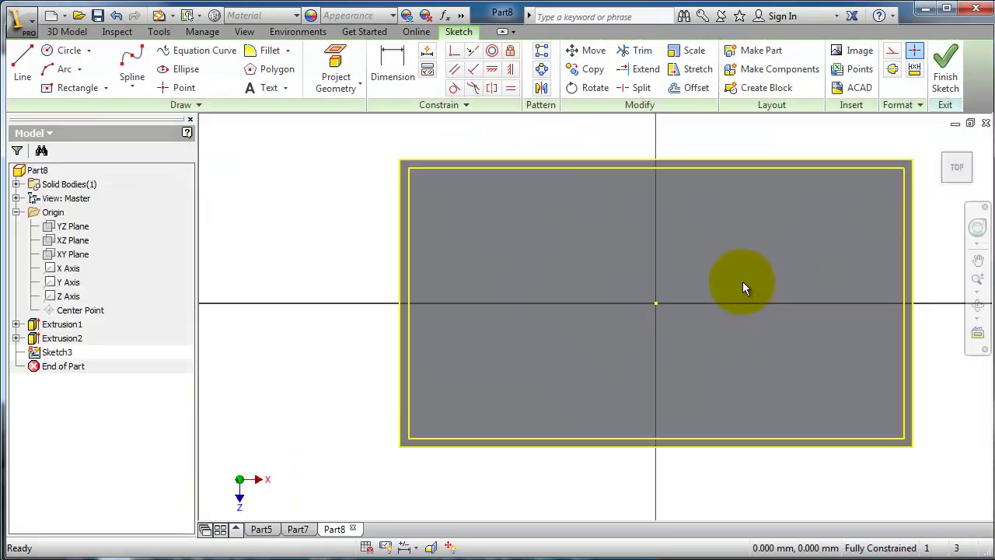
click(23, 63)
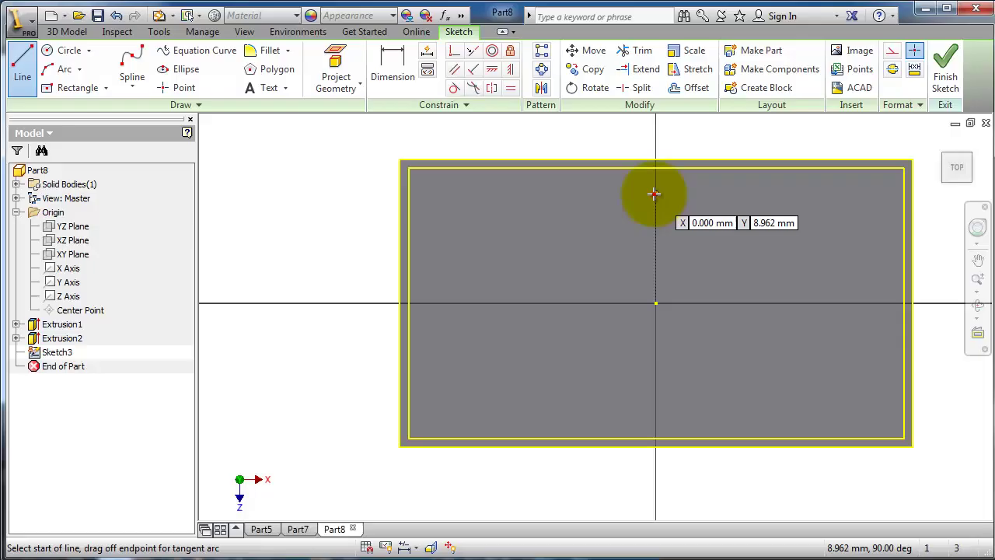
click(654, 193)
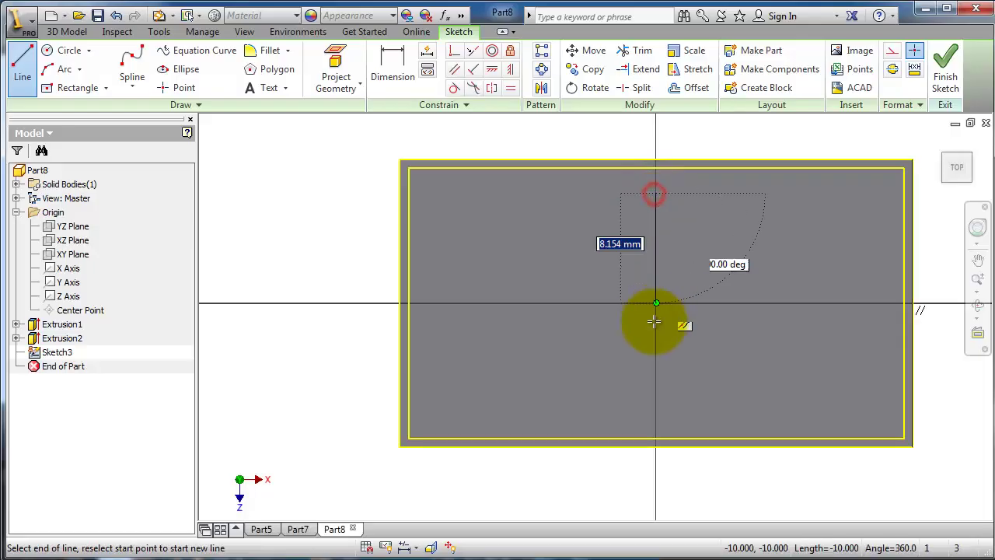
click(657, 418)
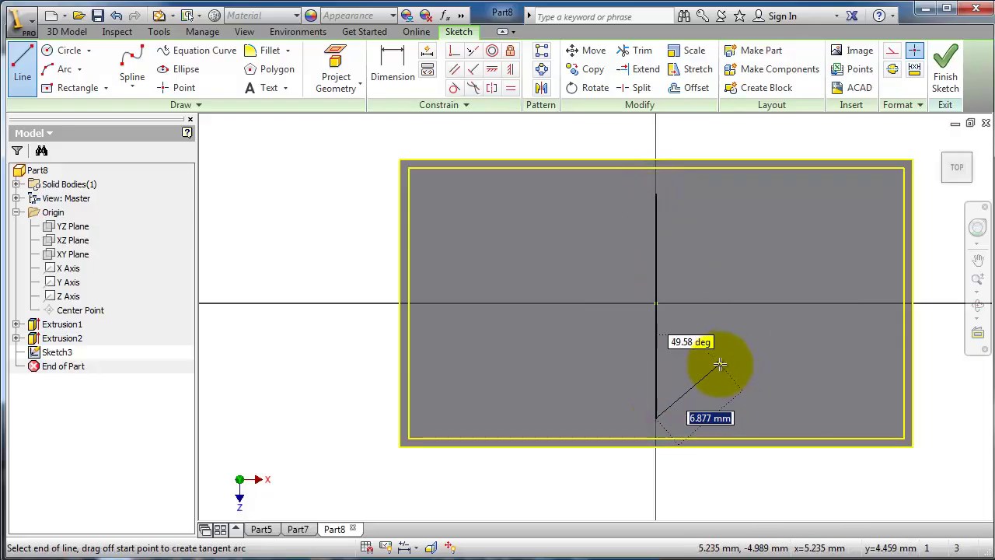
key(Escape)
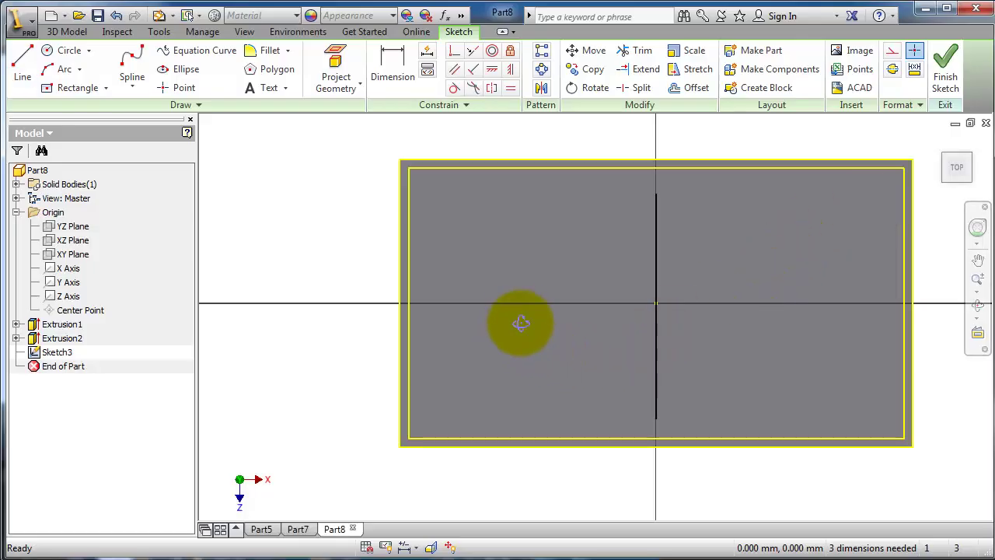
mouse_move(518, 324)
shift+middle_down()
mouse_move(490, 273)
mouse_move(474, 280)
mouse_move(473, 303)
mouse_move(480, 290)
mouse_move(486, 301)
shift+middle_up()
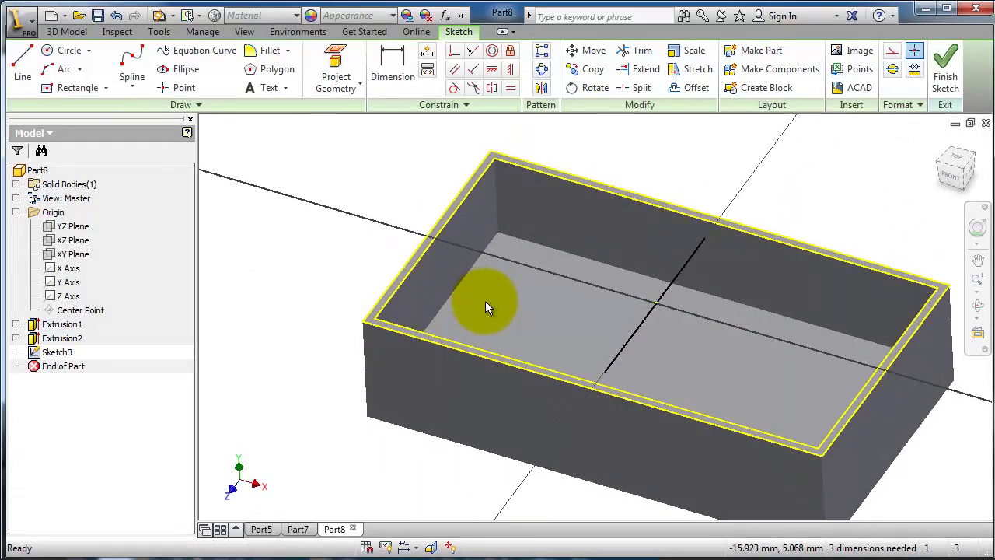
- Start a rib from the sketched line and set its thickness to 2
click(59, 32)
click(211, 89)
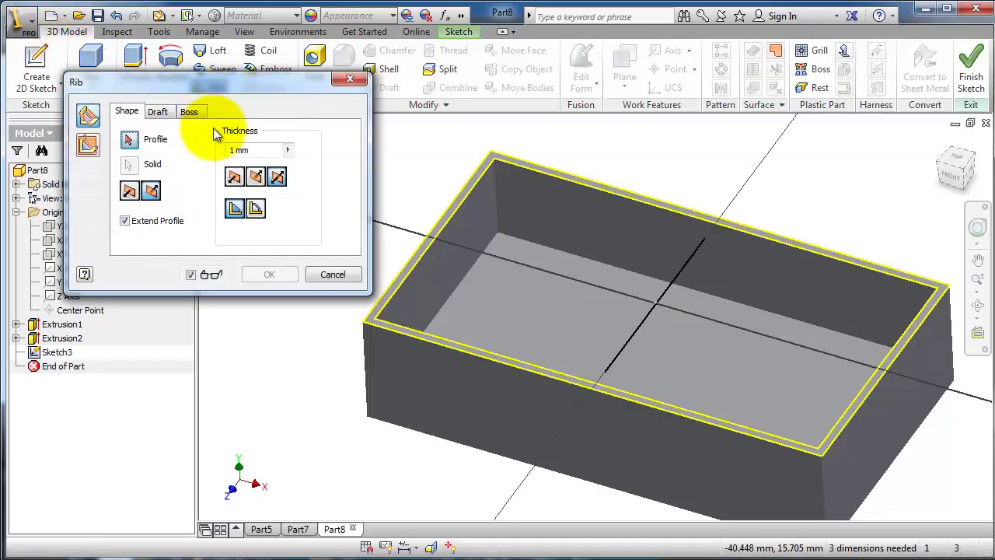
click(696, 264)
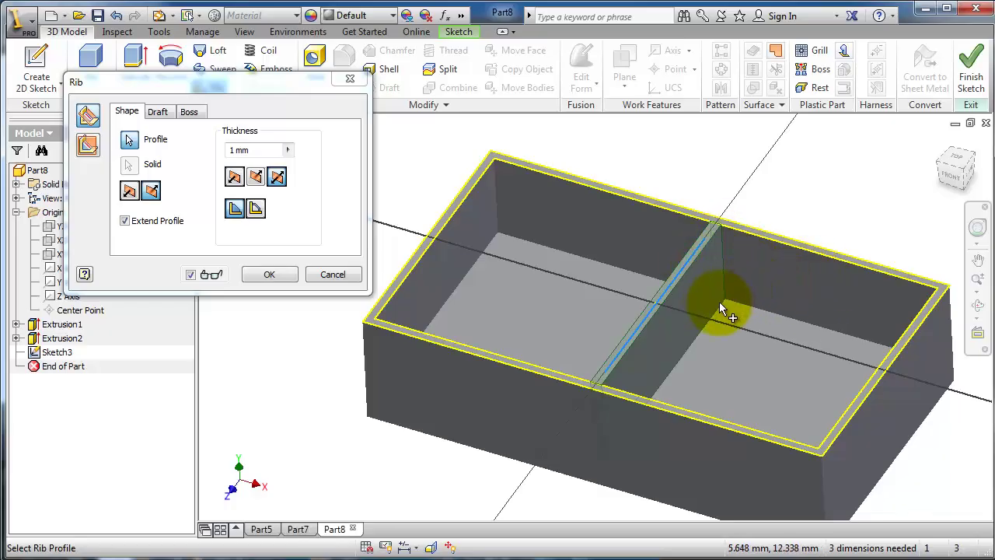
mouse_move(781, 208)
shift+middle_down()
mouse_move(803, 208)
mouse_move(775, 216)
mouse_move(762, 202)
mouse_move(793, 199)
mouse_move(775, 206)
mouse_move(778, 195)
shift+middle_up()
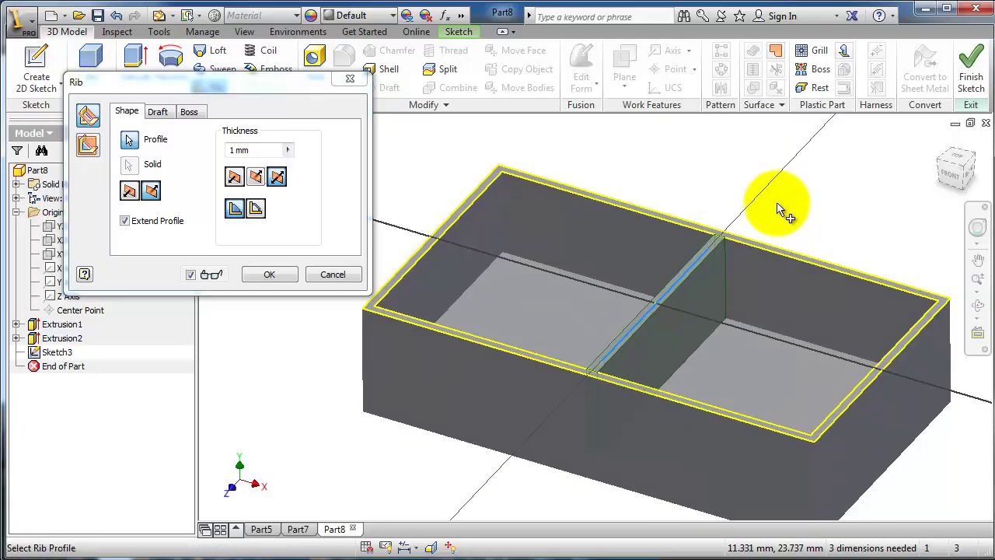
click(257, 150)
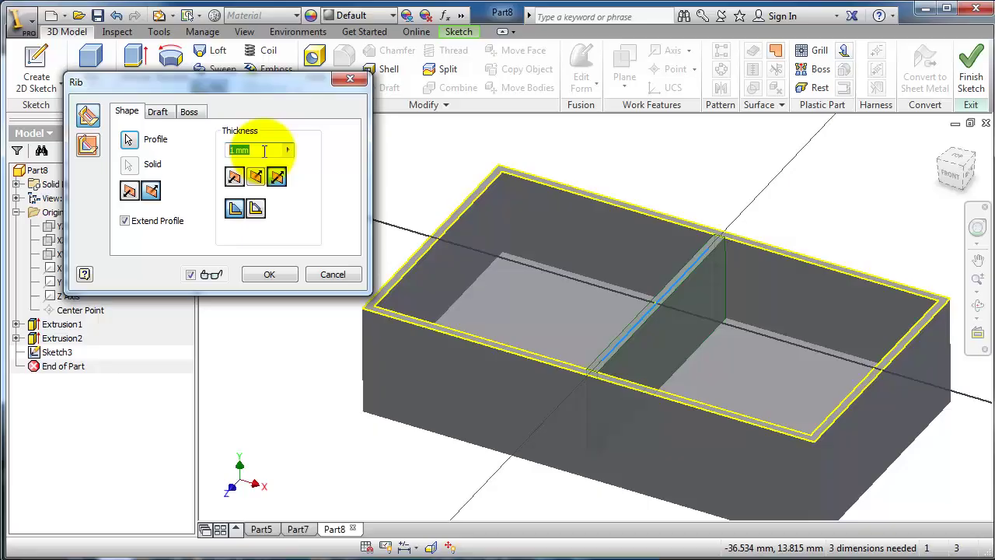
text(2)
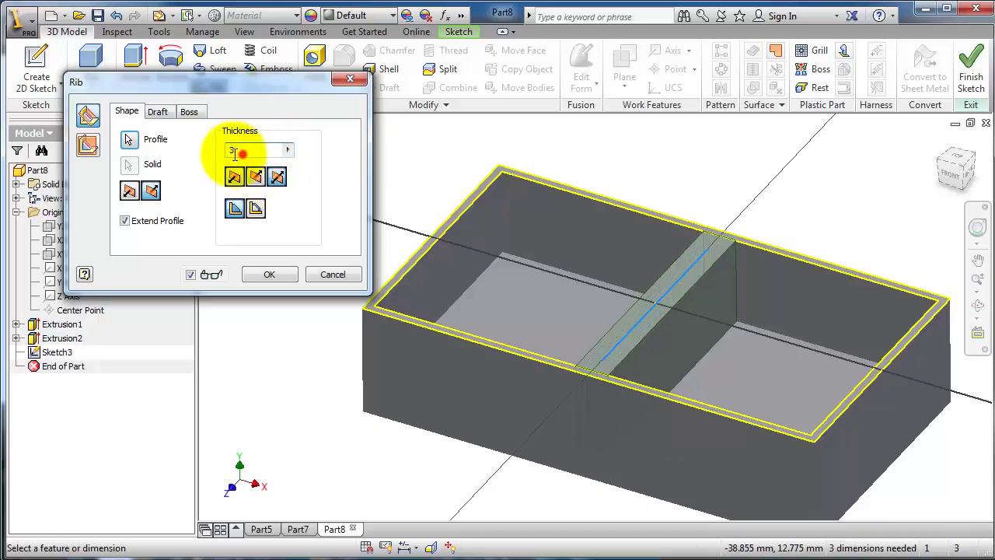
text(2)
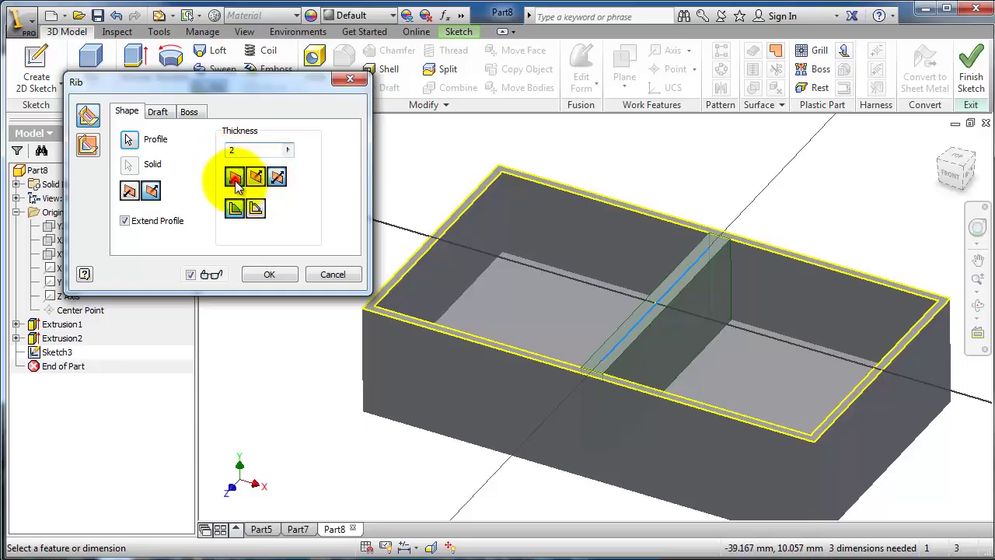
- Try the flip and symmetric options, then extend the rib To Next down to the floor
click(235, 178)
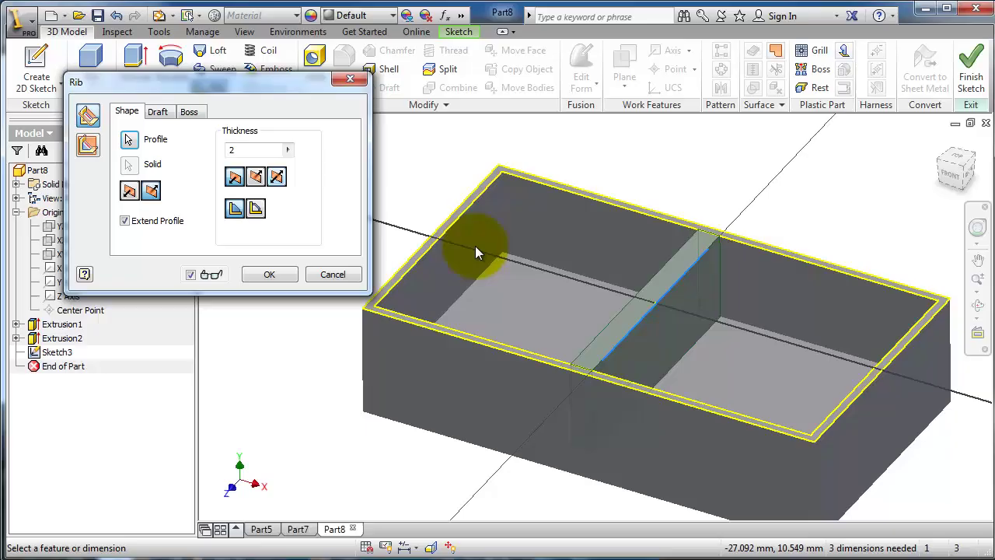
click(278, 177)
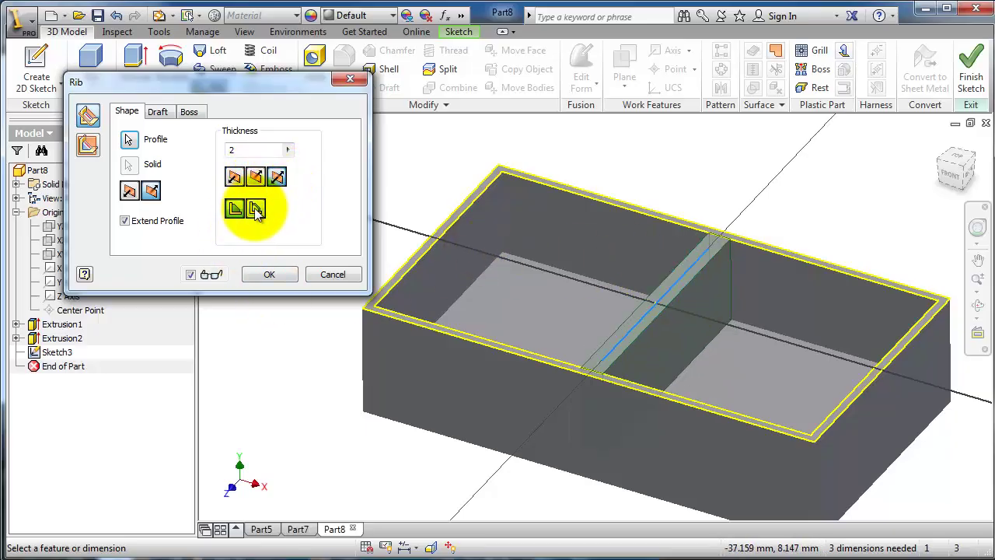
click(256, 210)
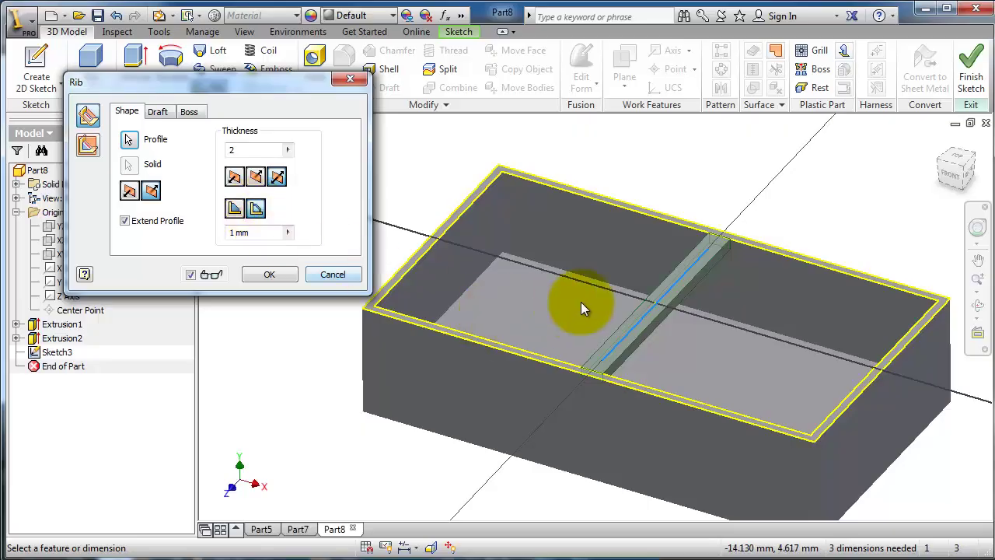
click(234, 207)
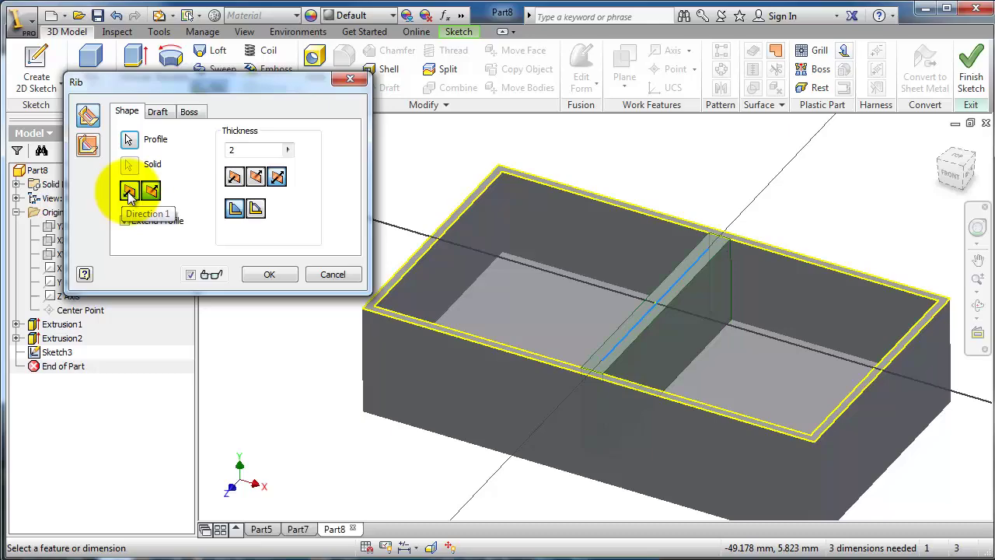
click(129, 193)
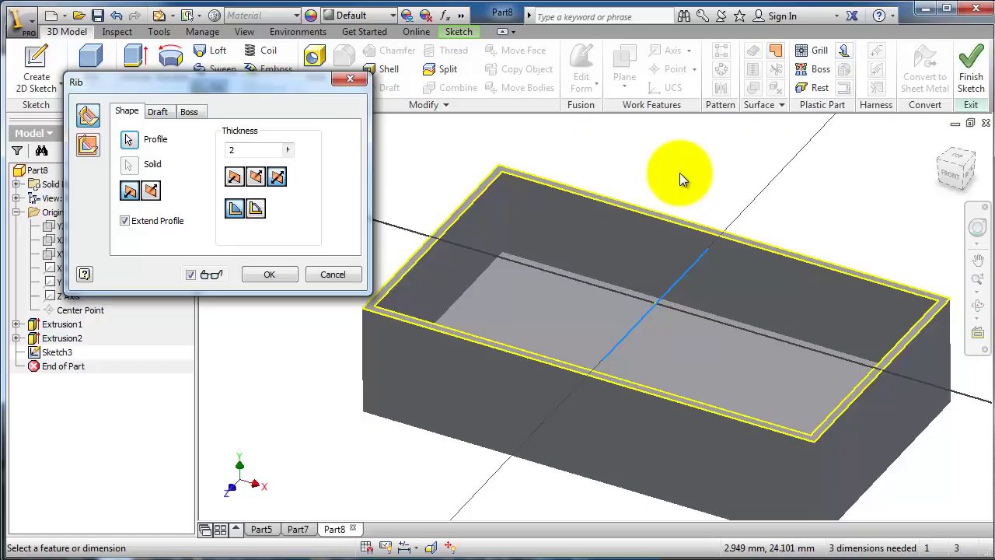
click(152, 193)
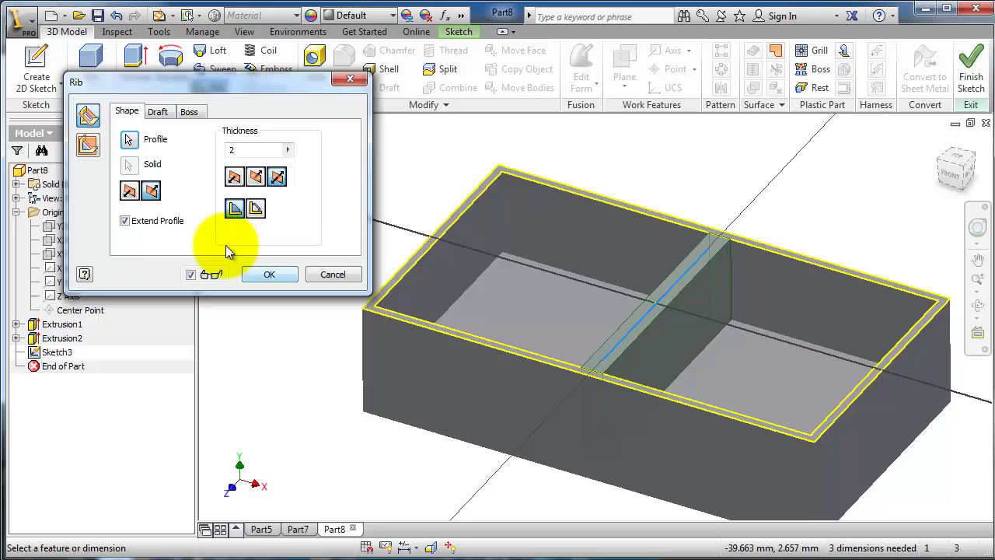
- Preview a 10° draft on the rib, then reset the draft angle to 0
click(157, 111)
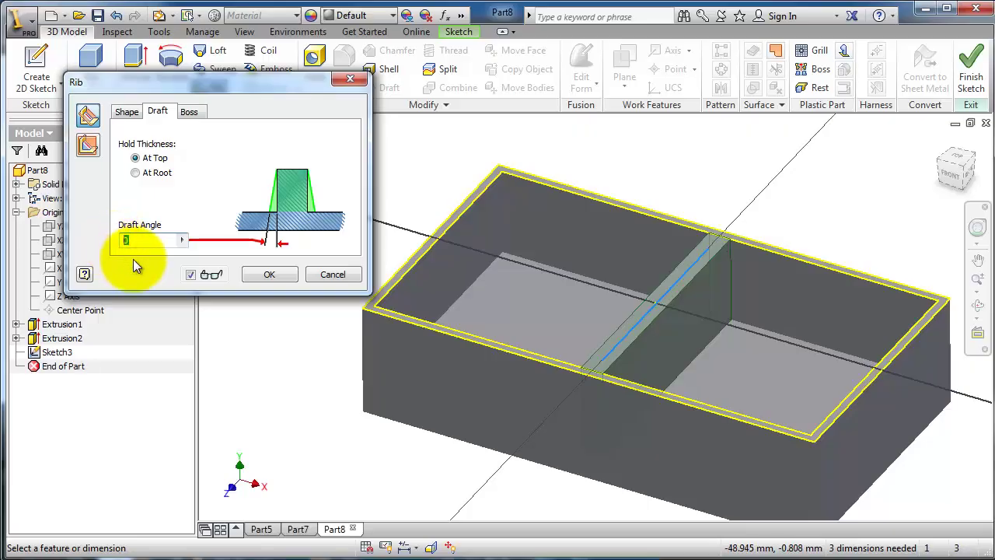
double_click(132, 239)
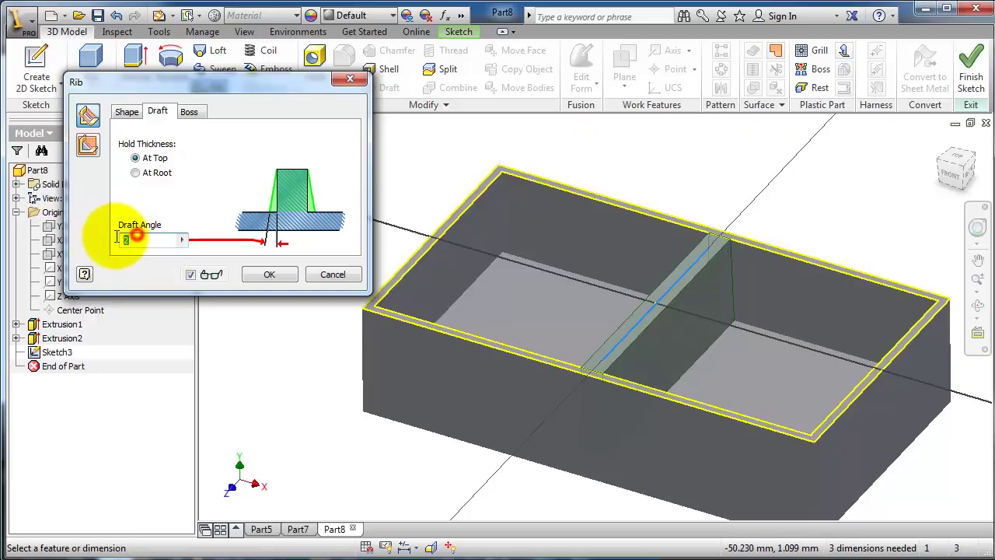
text(0)
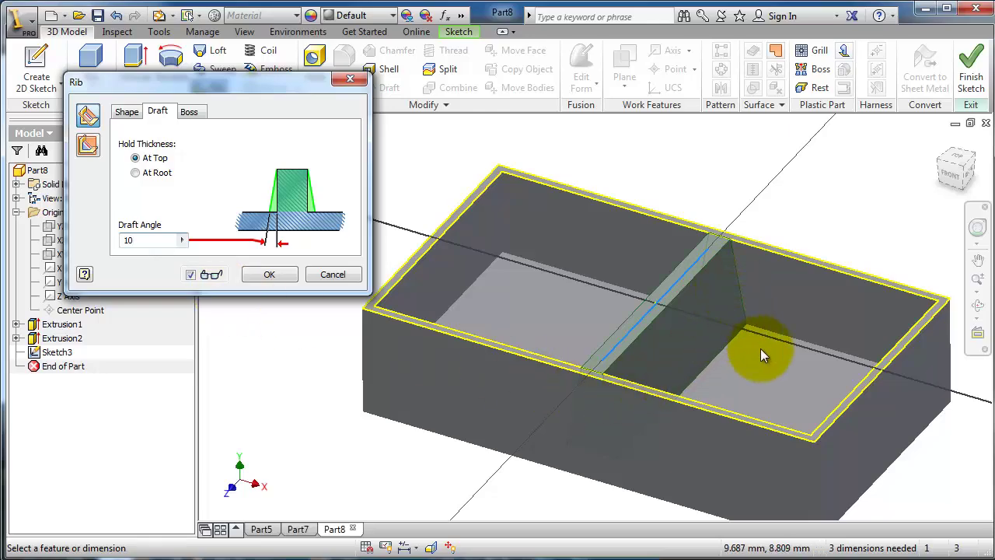
double_click(144, 240)
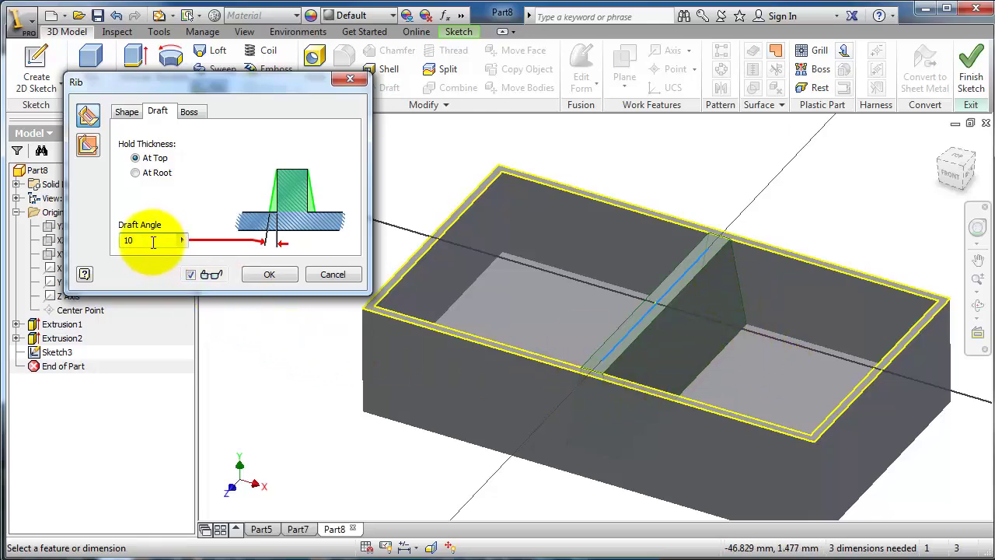
text(0)
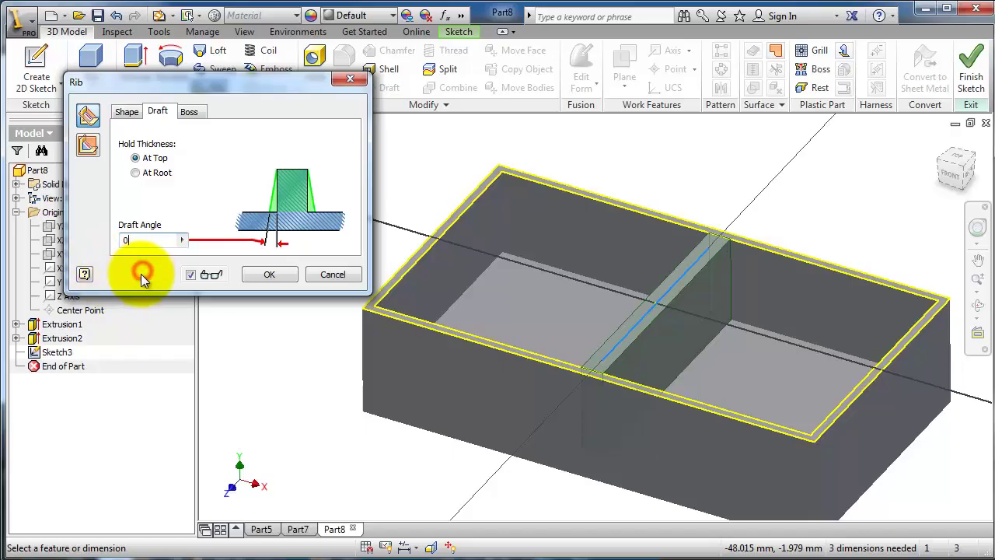
click(123, 112)
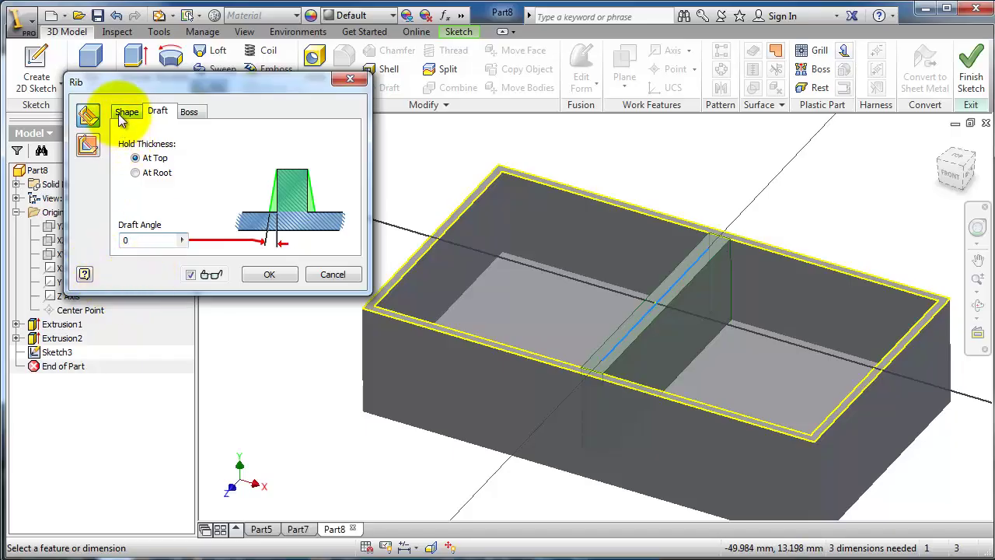
- Confirm the dividing rib and start a new sketch on the box's top rim face
click(271, 277)
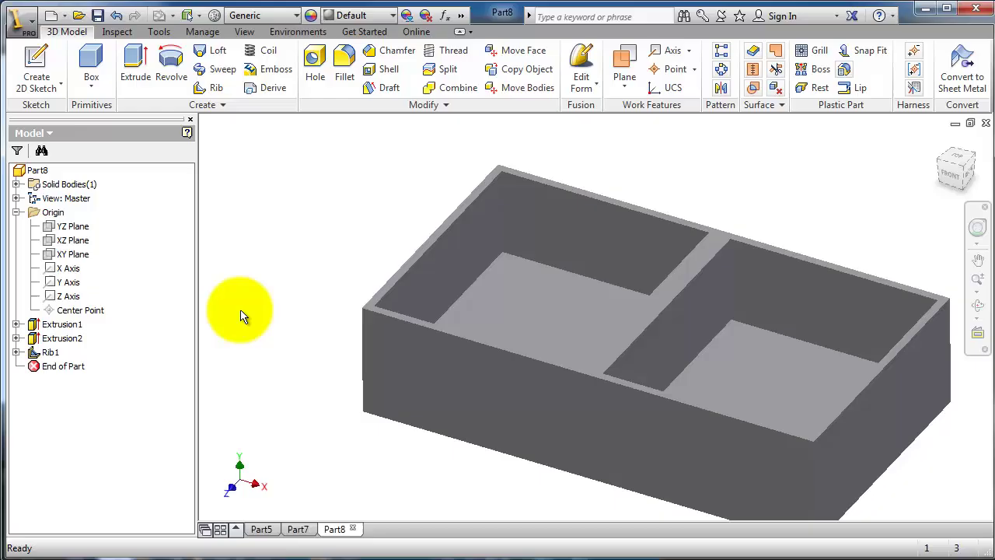
mouse_move(521, 268)
shift+middle_down()
mouse_move(411, 267)
mouse_move(596, 322)
mouse_move(629, 296)
mouse_move(620, 328)
mouse_move(613, 302)
mouse_move(622, 329)
mouse_move(614, 322)
shift+middle_up()
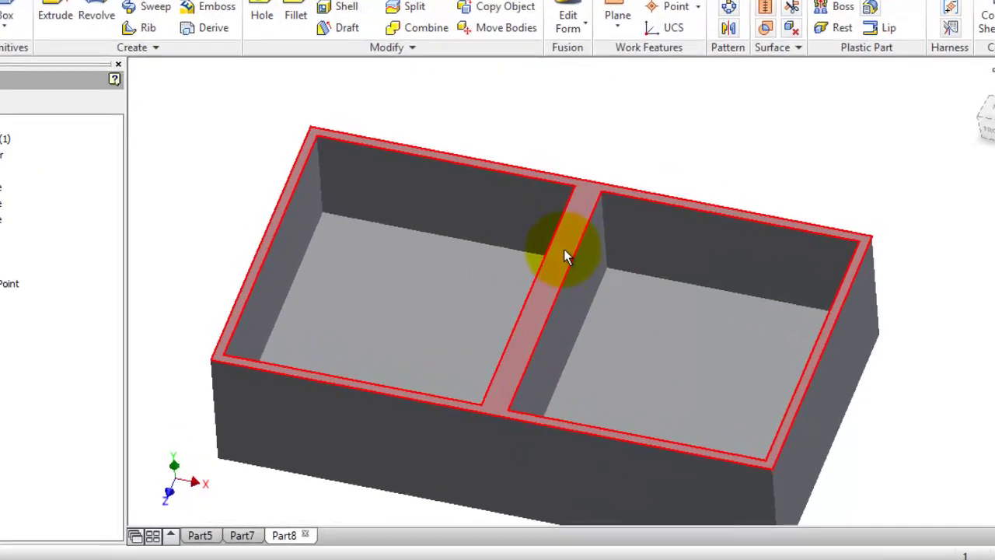
click(574, 282)
click(636, 200)
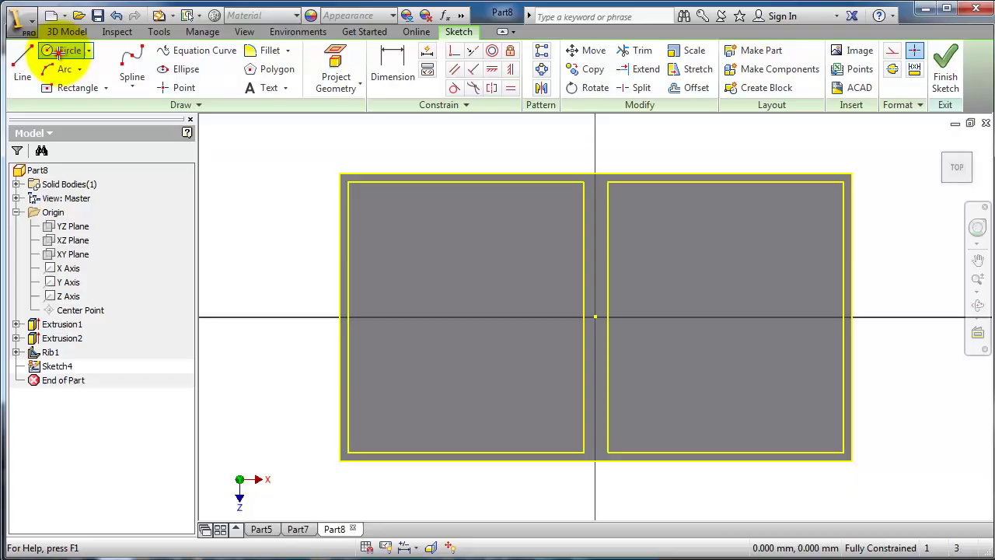
- Draw a circle in each compartment and constrain the two circles to be equal
click(60, 51)
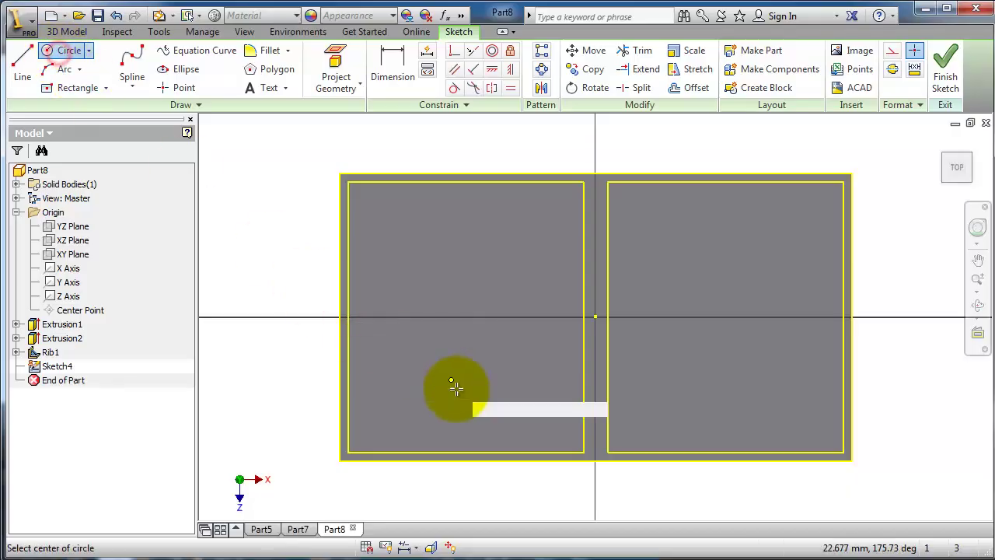
click(457, 317)
click(458, 257)
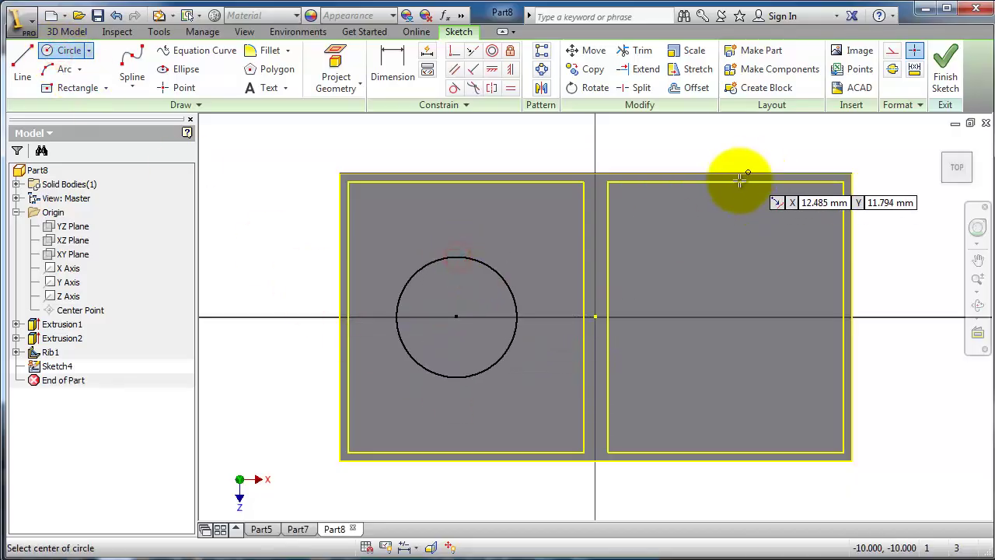
click(721, 317)
click(721, 250)
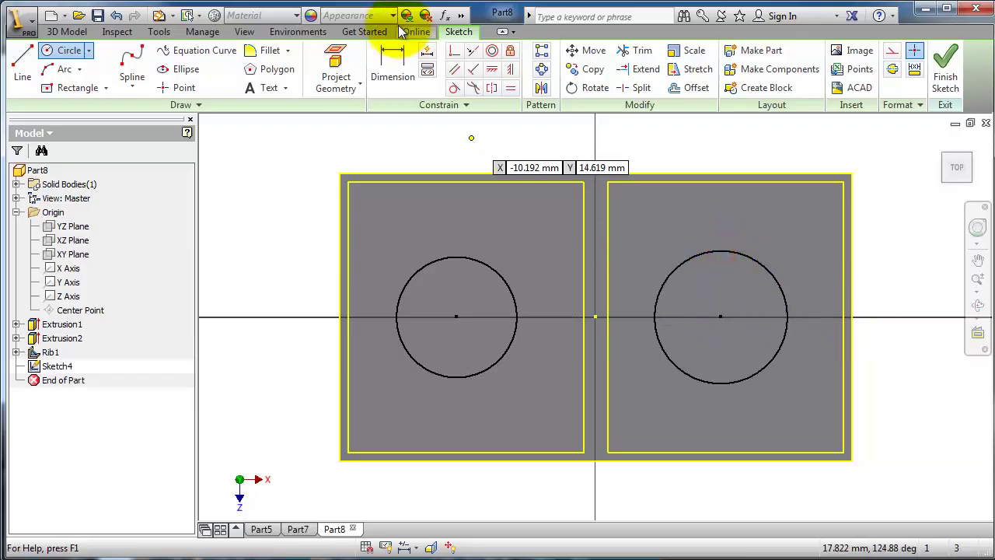
click(510, 87)
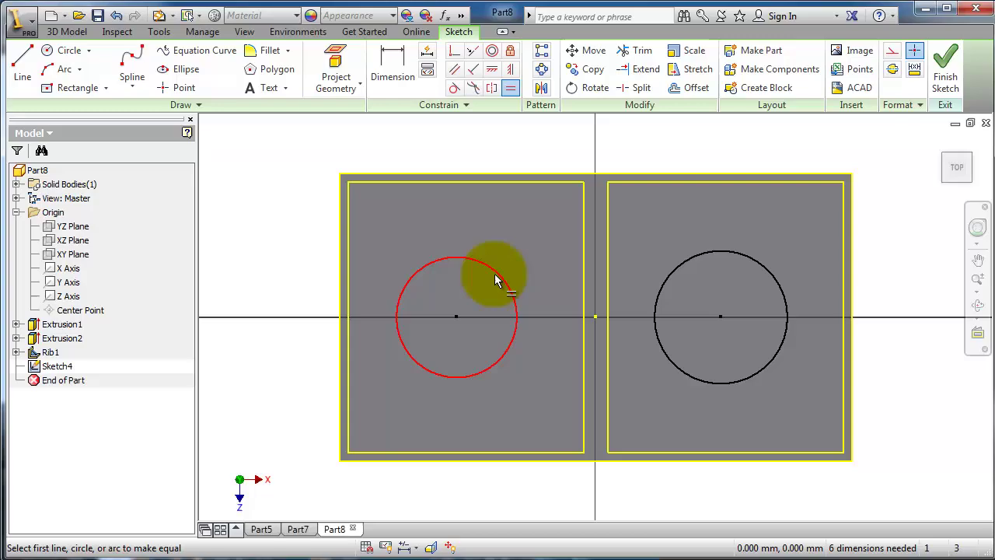
click(713, 253)
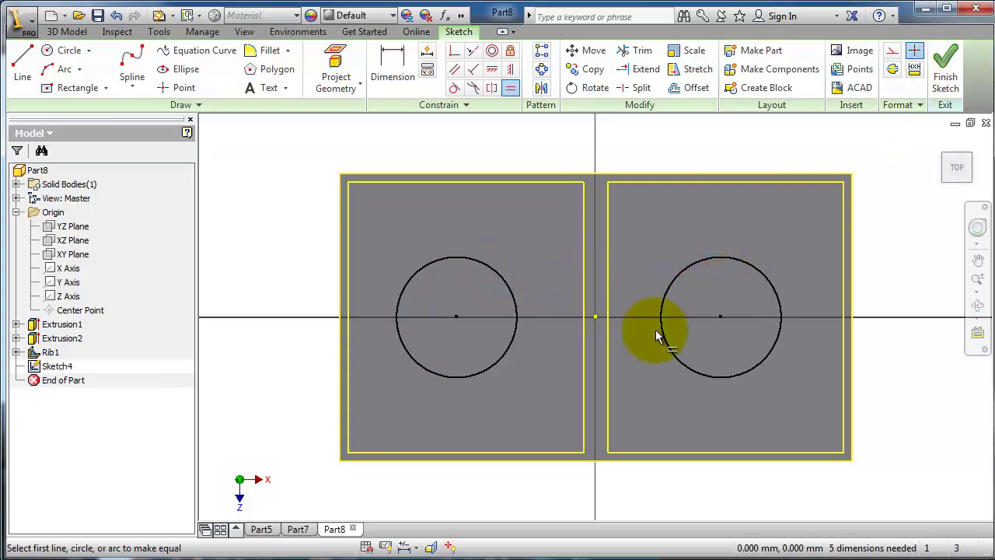
mouse_move(522, 355)
shift+middle_down()
mouse_move(483, 267)
mouse_move(455, 312)
mouse_move(352, 249)
shift+middle_up()
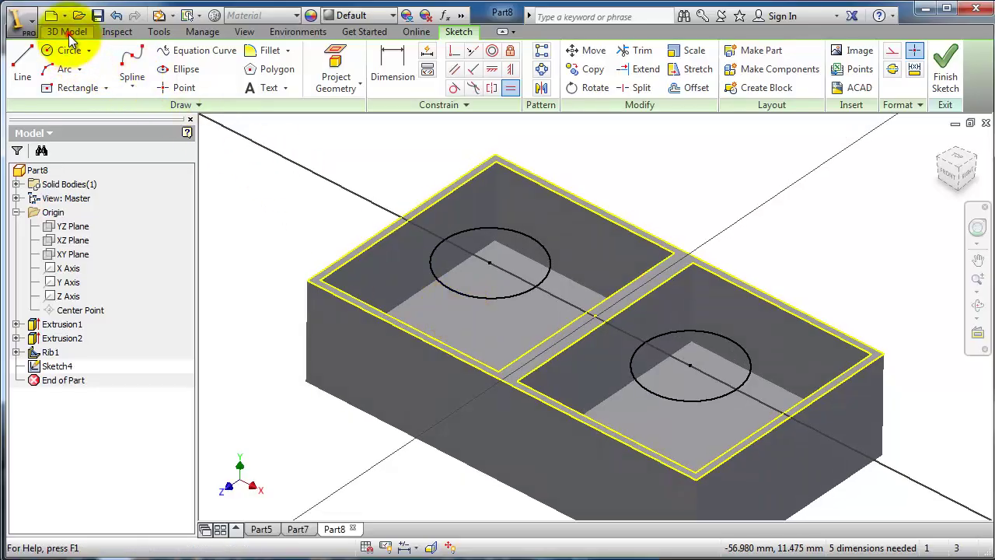
- Create 1 mm thick ribs from both circles using the Rib tool
click(68, 32)
click(209, 88)
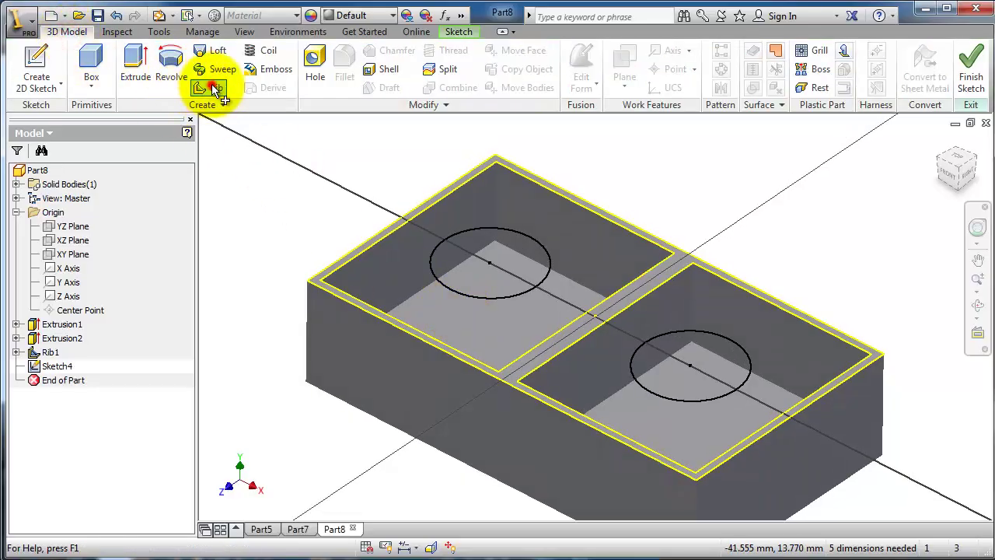
click(506, 298)
click(688, 400)
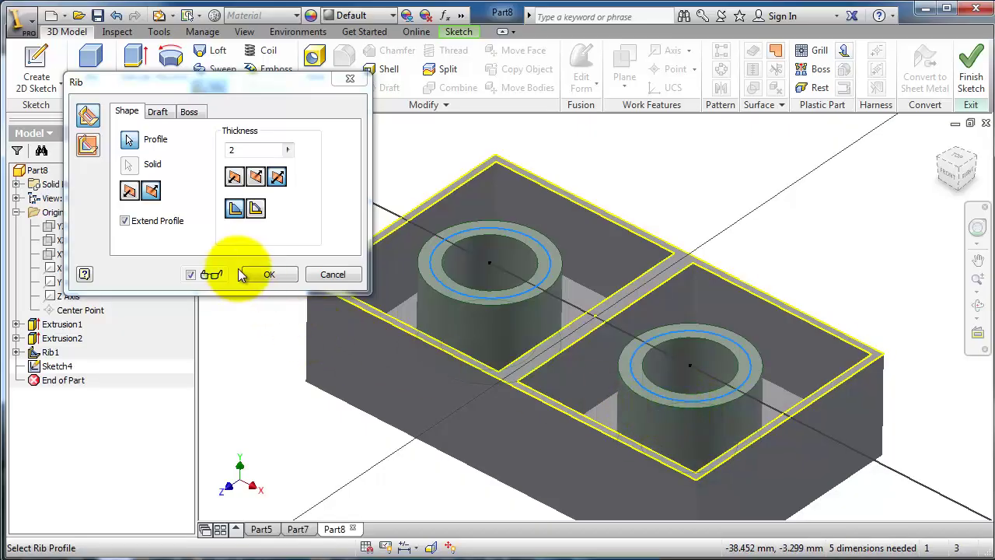
double_click(232, 149)
text(1)
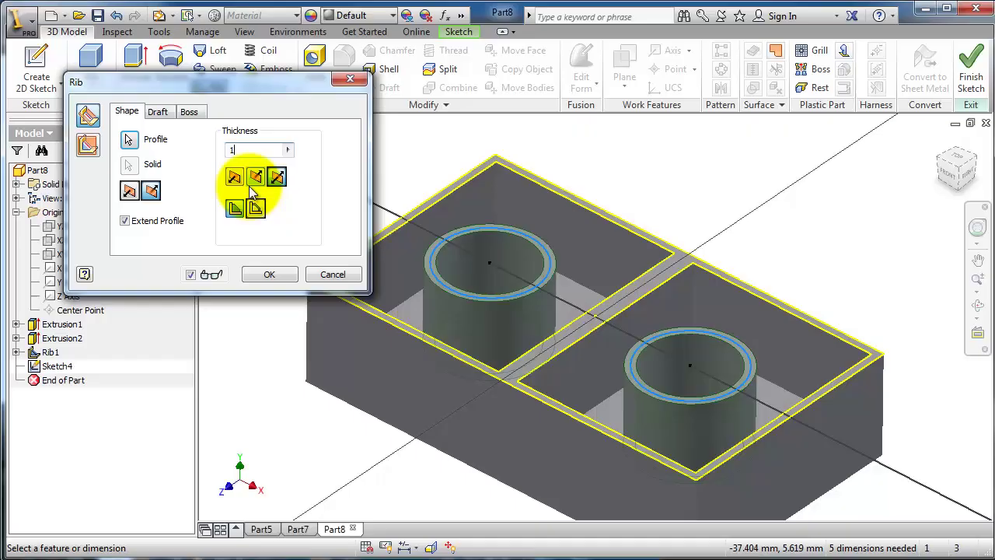
click(269, 274)
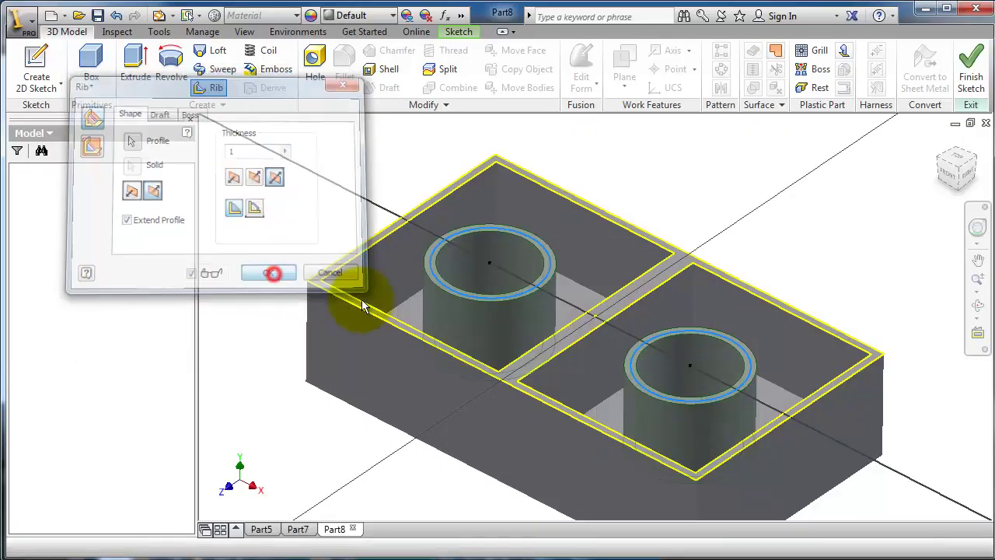